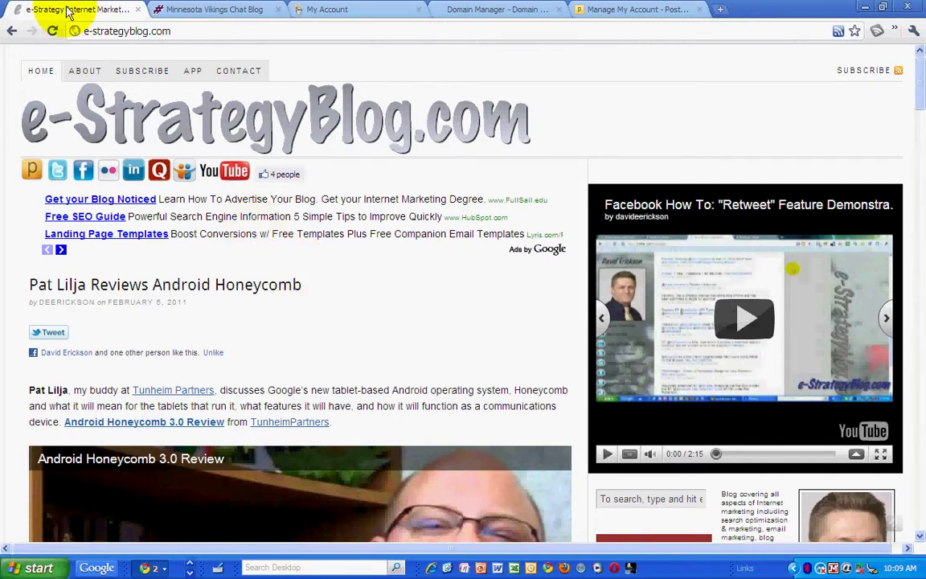
{"action": "left_click", "coordinate": [160, 9]}
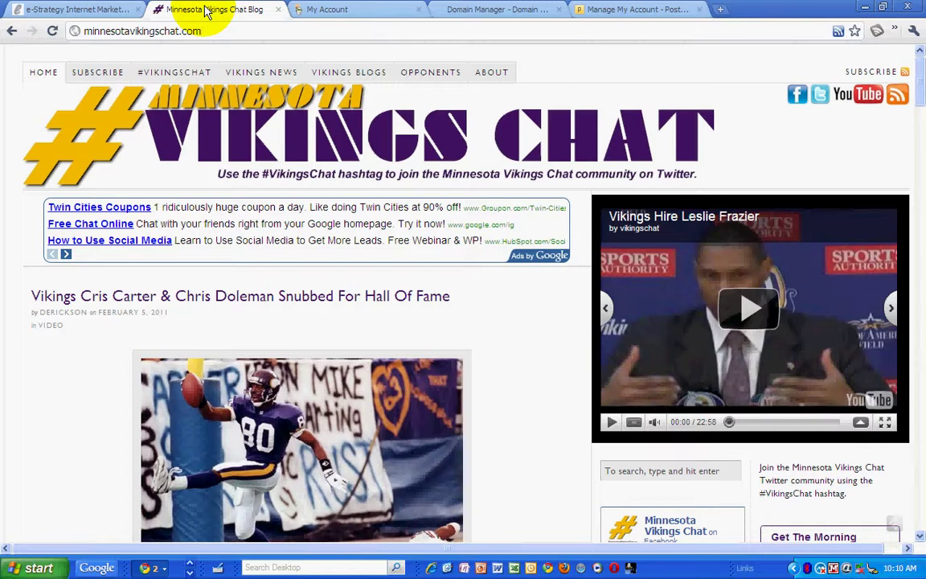
{"action": "left_click", "coordinate": [586, 9]}
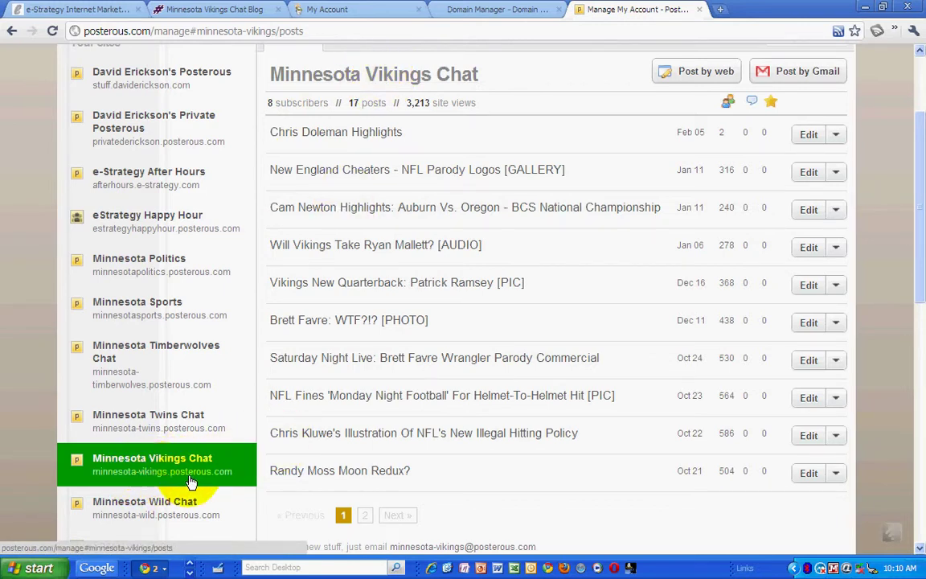
{"action": "left_click", "coordinate": [203, 9]}
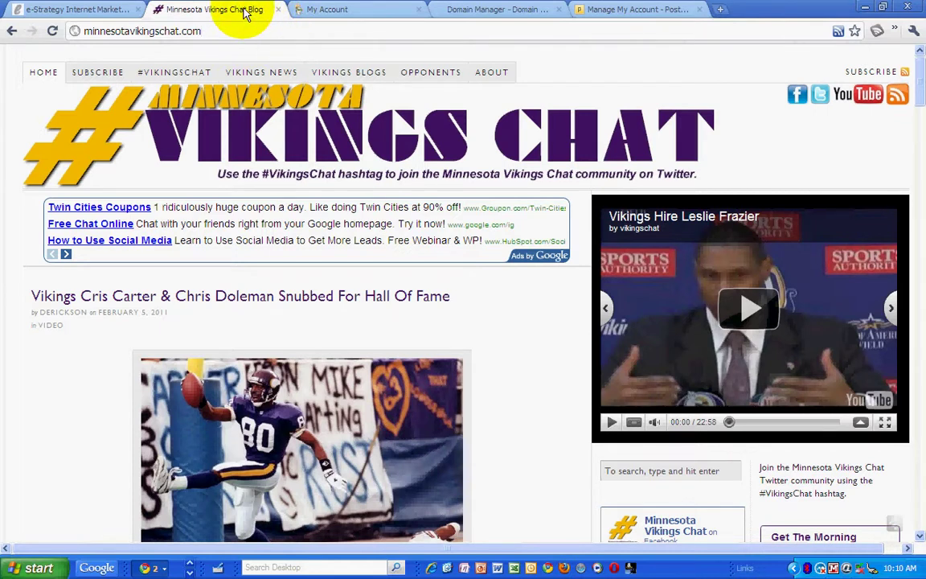
- From the GoDaddy account, launch DNS Manager for minnesotavikingschat.com's zone file
{"action": "left_click", "coordinate": [314, 9]}
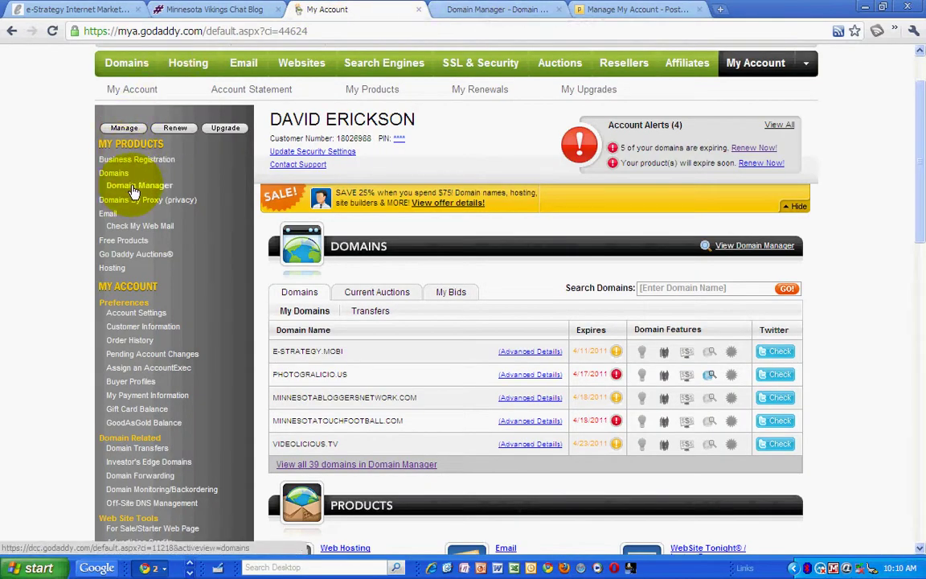
{"action": "left_click", "coordinate": [488, 8]}
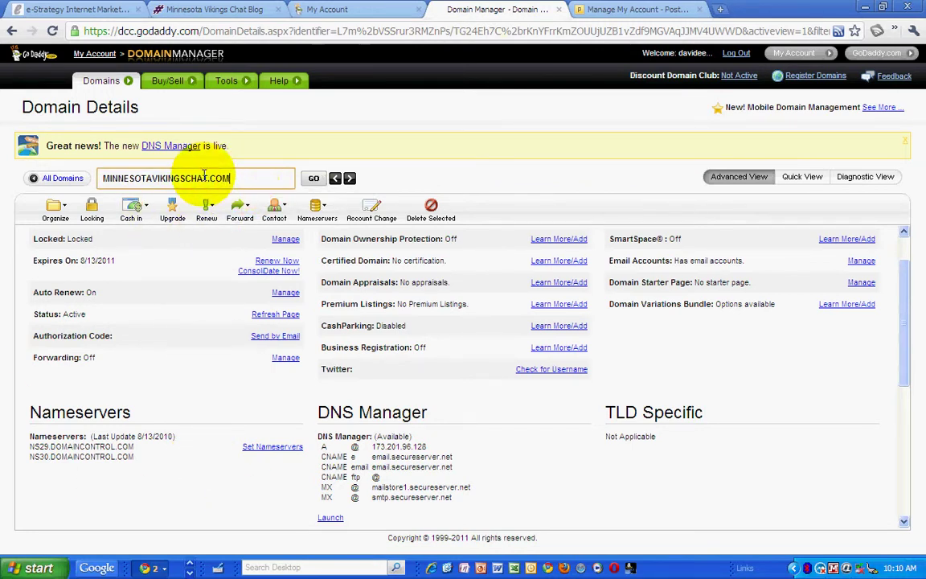
{"action": "left_click_drag", "start_coordinate": [211, 177], "coordinate": [36, 157]}
{"action": "left_click", "coordinate": [382, 422]}
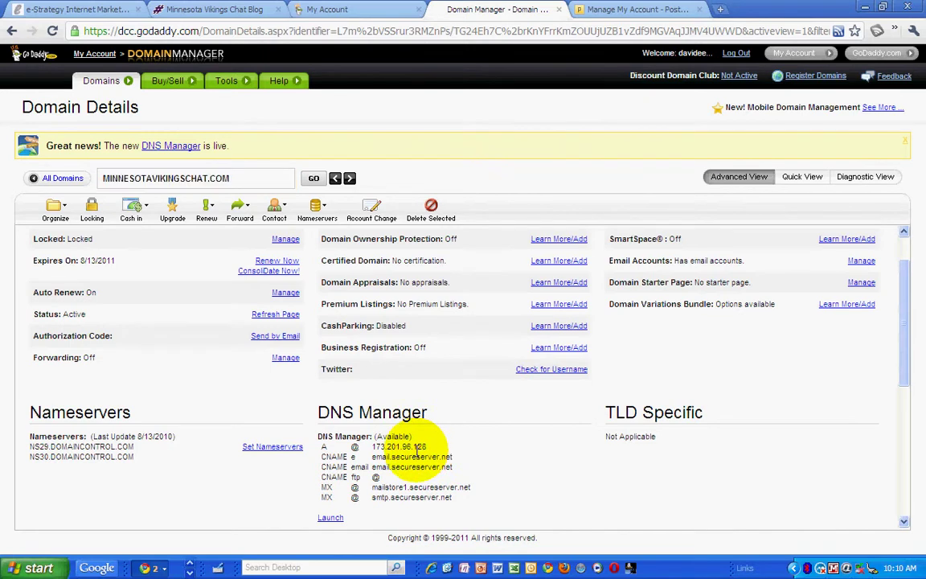
{"action": "left_click", "coordinate": [331, 519]}
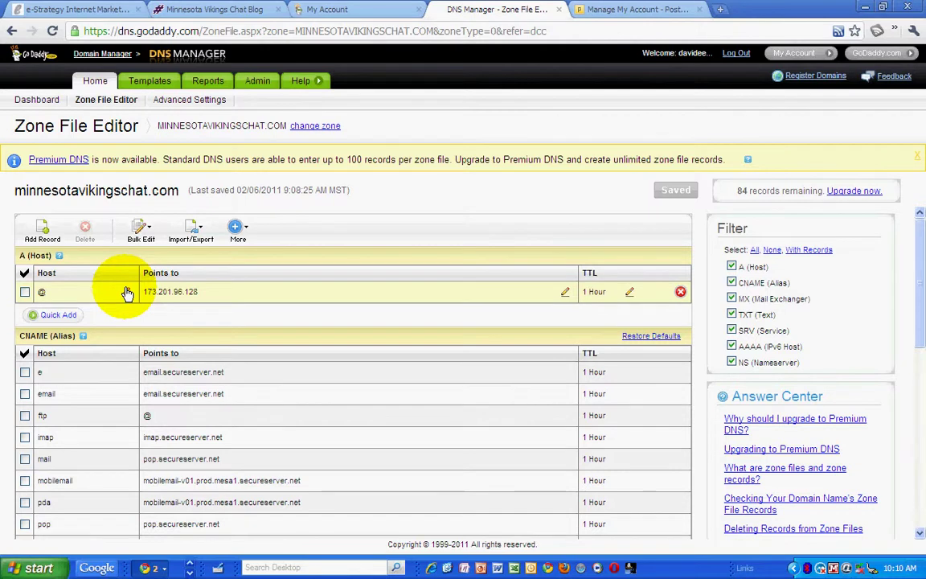
- Quick-add a CNAME record with host 'news' pointing to posterous.com
{"action": "scroll", "coordinate": [125, 291], "scroll_direction": "down", "scroll_amount": 4}
{"action": "scroll", "coordinate": [124, 291], "scroll_direction": "up", "scroll_amount": 3}
{"action": "mouse_move", "coordinate": [82, 263]}
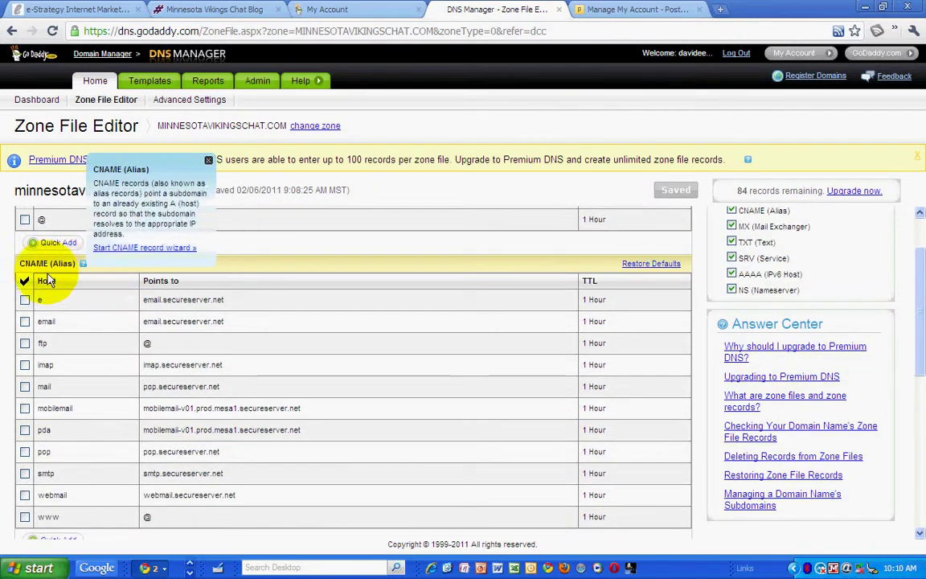
{"action": "scroll", "coordinate": [222, 436], "scroll_direction": "down", "scroll_amount": 3}
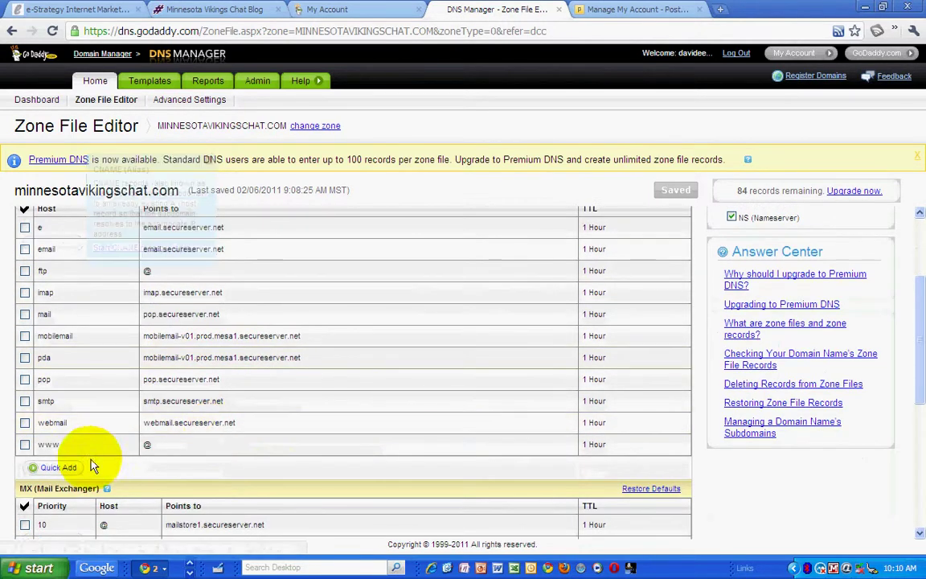
{"action": "left_click", "coordinate": [59, 467]}
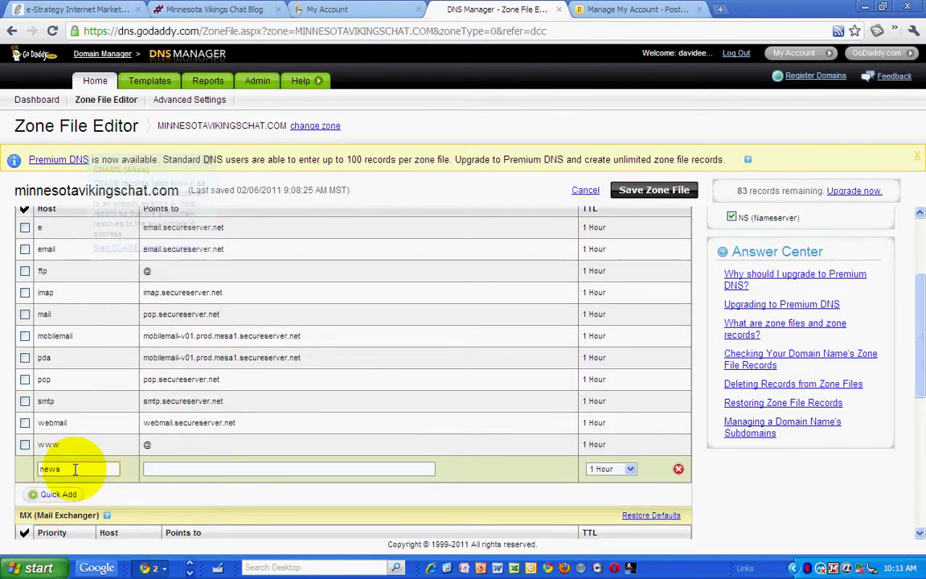
{"action": "left_click", "coordinate": [158, 467]}
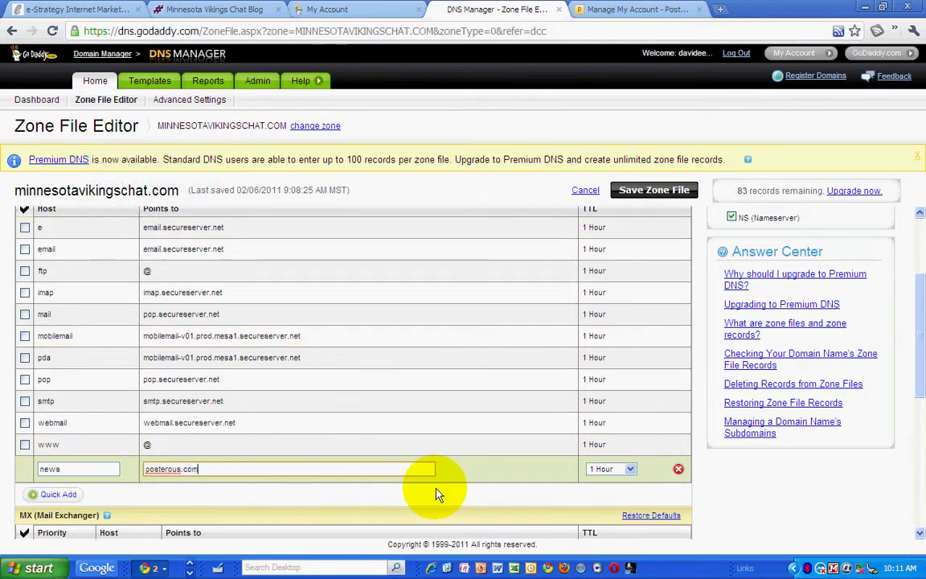
{"action": "scroll", "coordinate": [536, 480], "scroll_direction": "down", "scroll_amount": 1}
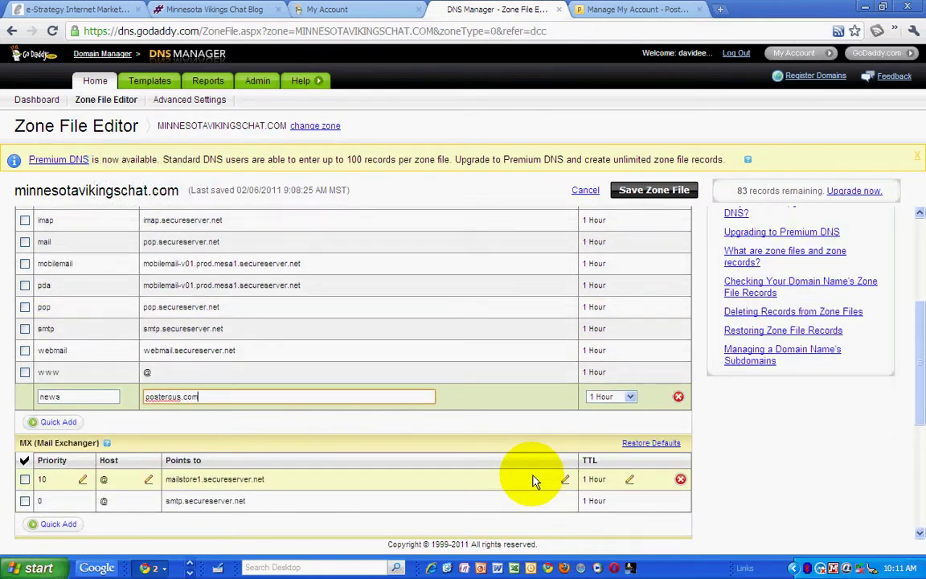
{"action": "scroll", "coordinate": [535, 481], "scroll_direction": "down", "scroll_amount": 2}
{"action": "scroll", "coordinate": [533, 481], "scroll_direction": "up", "scroll_amount": 3}
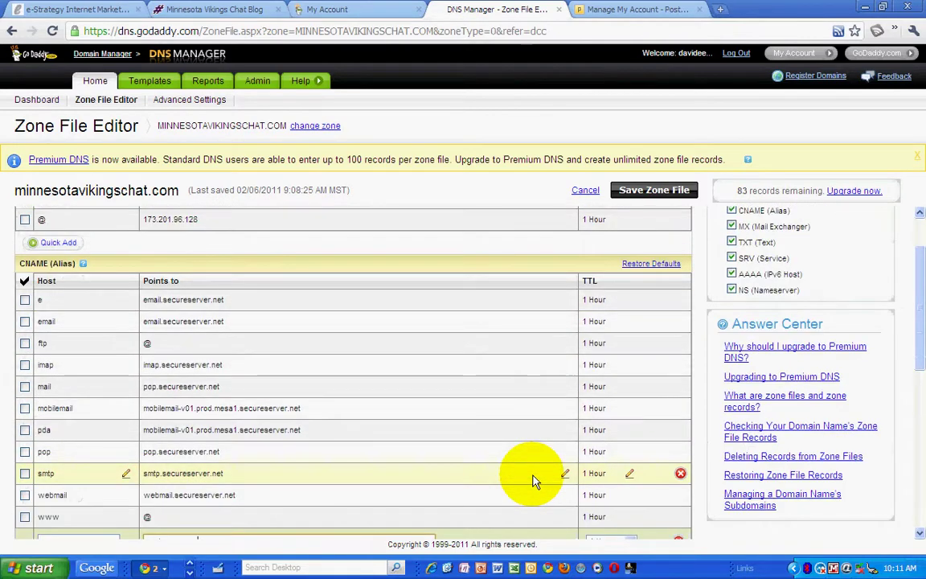
- Save the zone file with the news CNAME to posterous.com and confirm
{"action": "left_click", "coordinate": [671, 193]}
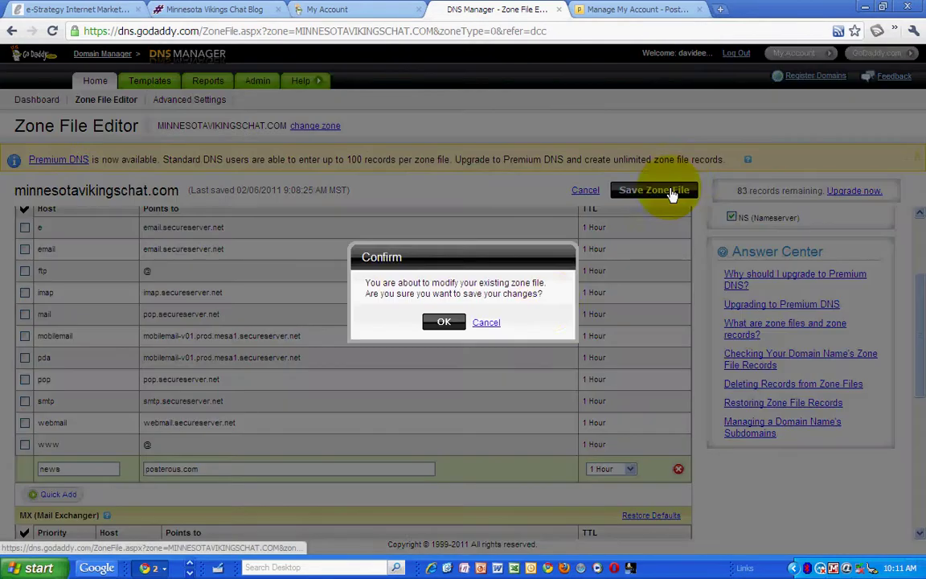
{"action": "left_click", "coordinate": [442, 324]}
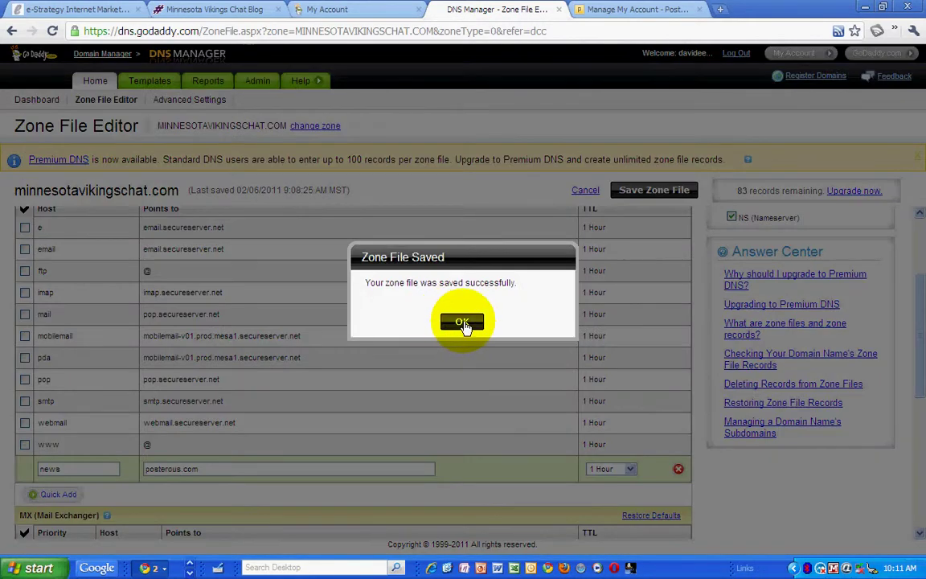
{"action": "left_click", "coordinate": [463, 323]}
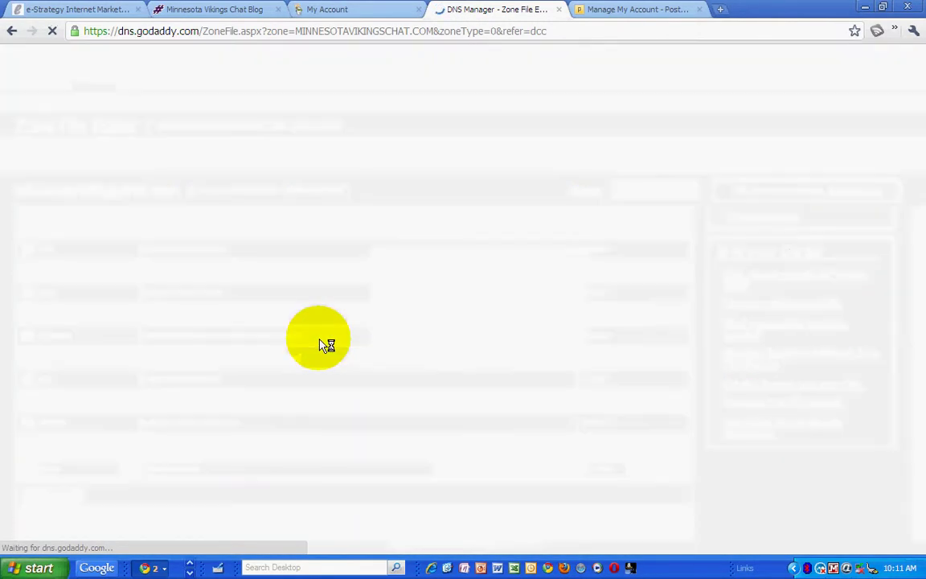
{"action": "scroll", "coordinate": [237, 353], "scroll_direction": "down", "scroll_amount": 3}
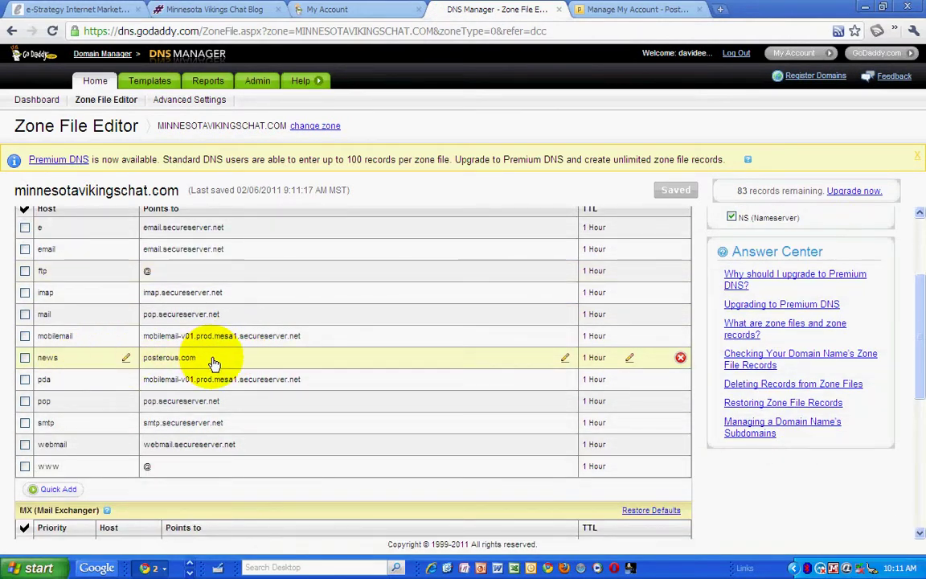
- Open the Minnesota Vikings Chat site settings on the Posterous Manage page
{"action": "left_click", "coordinate": [597, 13]}
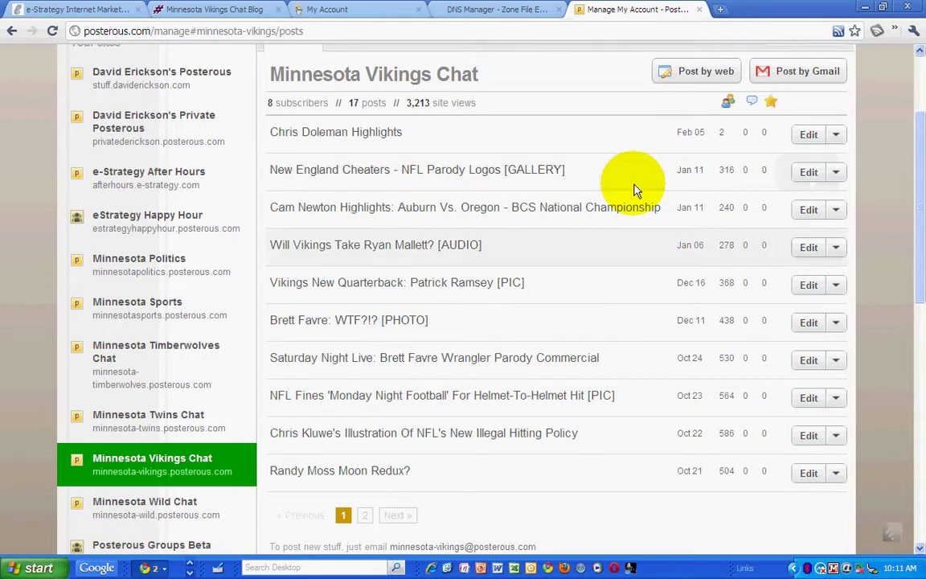
{"action": "scroll", "coordinate": [637, 191], "scroll_direction": "up", "scroll_amount": 1}
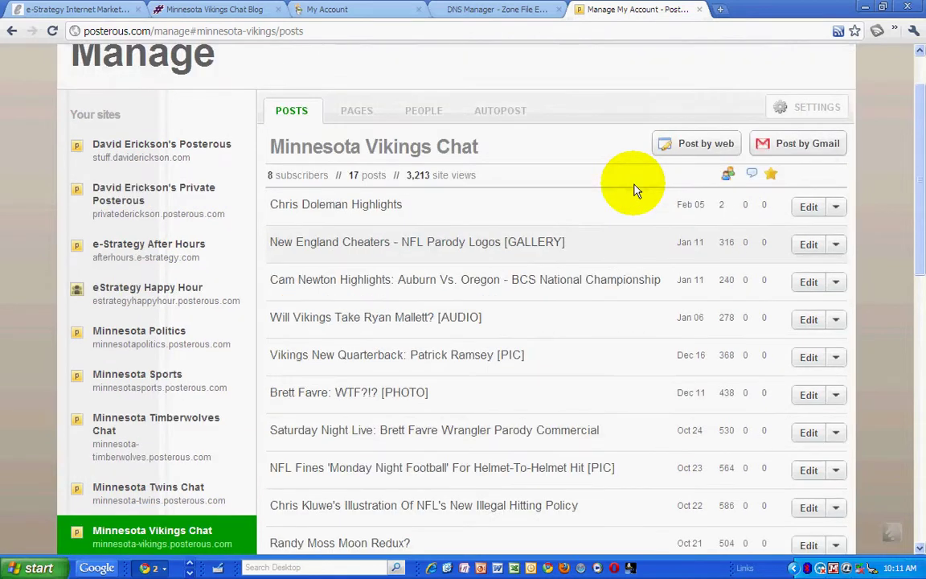
{"action": "left_click", "coordinate": [809, 111]}
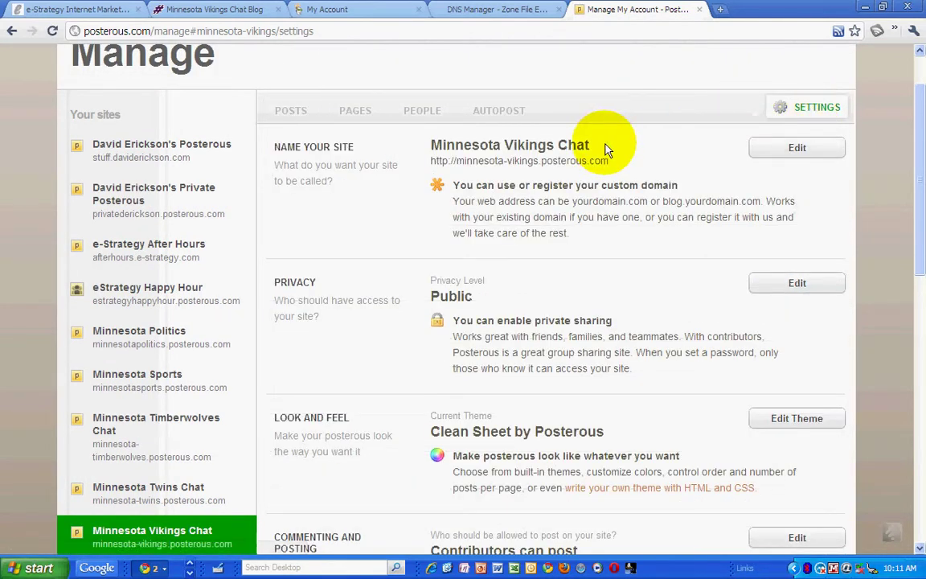
{"action": "scroll", "coordinate": [796, 199], "scroll_direction": "down", "scroll_amount": 5}
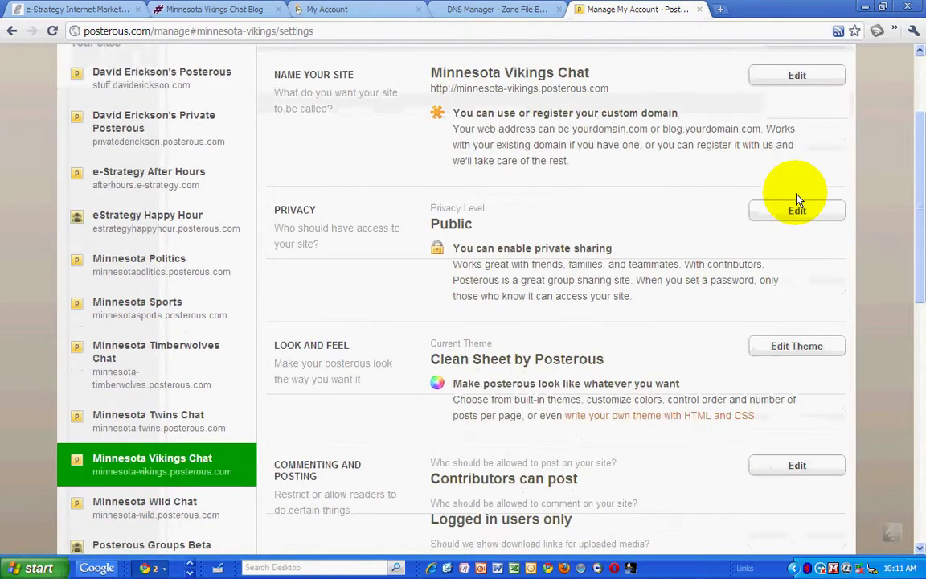
{"action": "scroll", "coordinate": [796, 200], "scroll_direction": "down", "scroll_amount": 7}
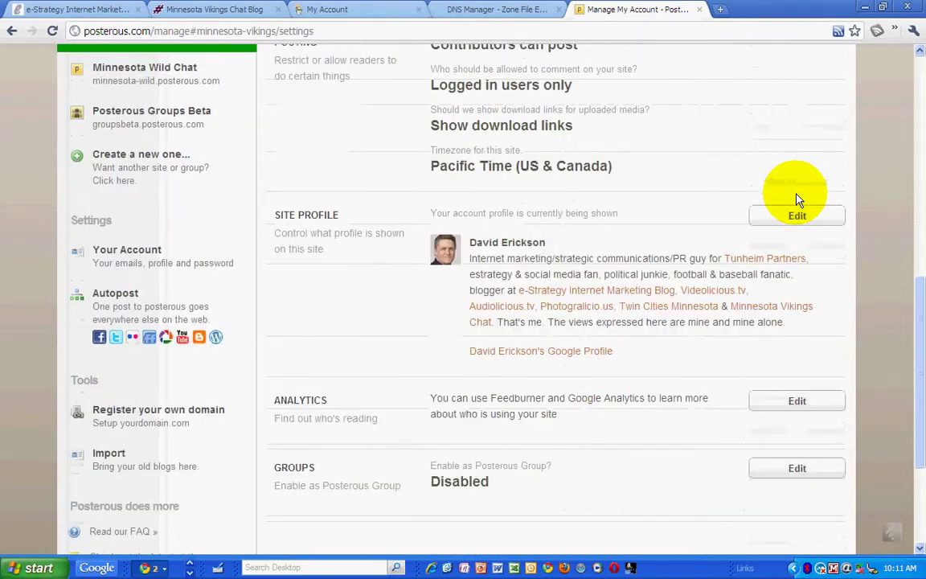
{"action": "scroll", "coordinate": [796, 199], "scroll_direction": "up", "scroll_amount": 12}
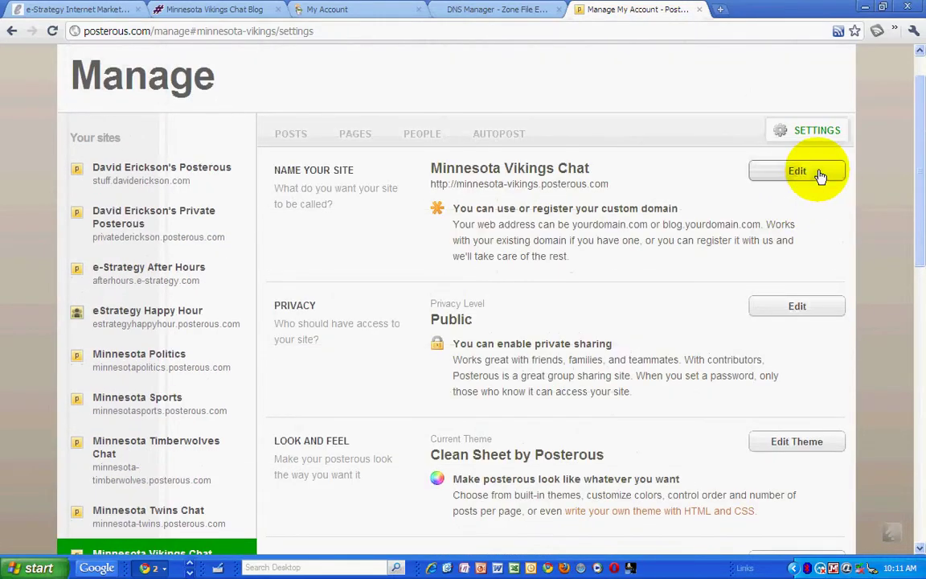
- Edit the site name and address, bringing the Custom Domains options into view
{"action": "left_click", "coordinate": [819, 173]}
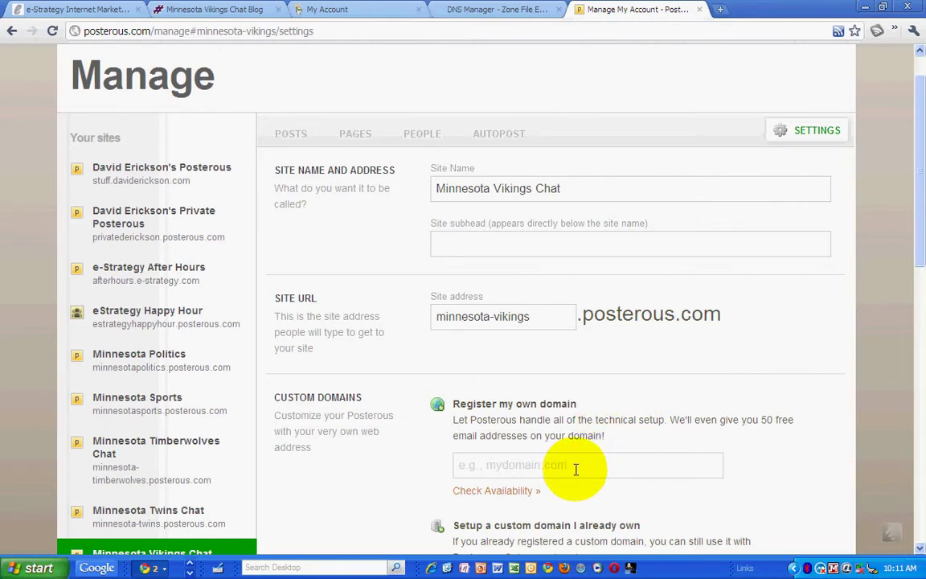
{"action": "left_click", "coordinate": [644, 457]}
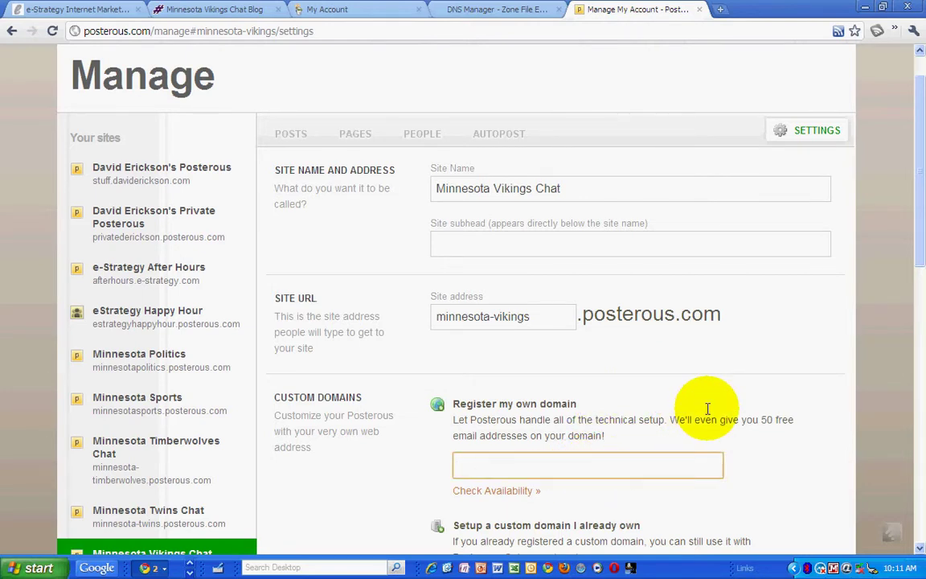
{"action": "scroll", "coordinate": [707, 408], "scroll_direction": "down", "scroll_amount": 3}
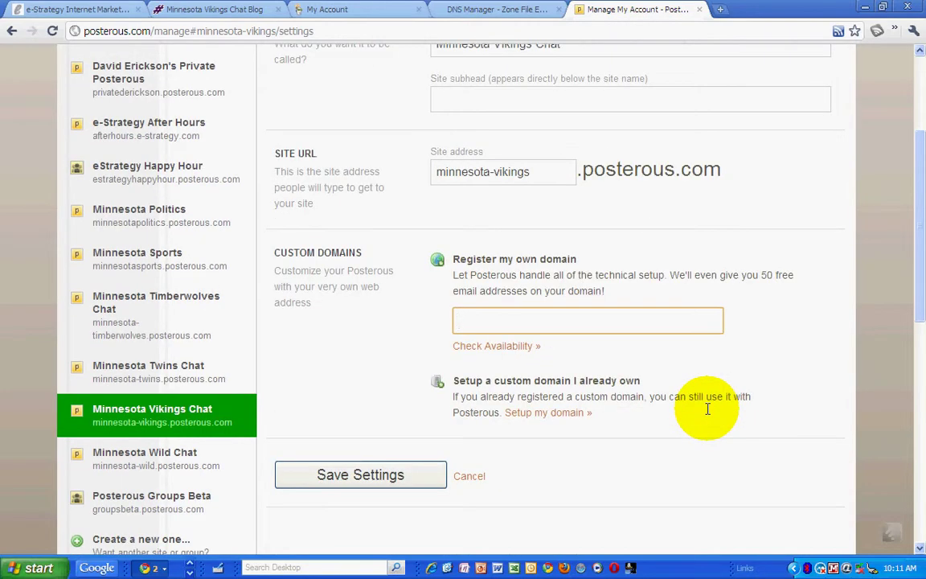
{"action": "scroll", "coordinate": [707, 408], "scroll_direction": "down", "scroll_amount": 2}
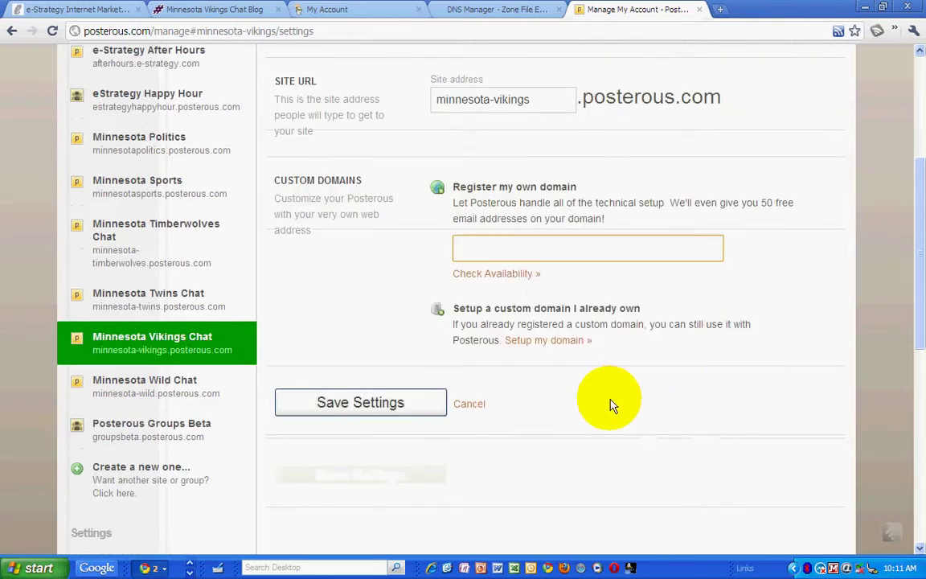
- Set up news.minnesotavikingschat.com as the owned custom domain and save the settings
{"action": "left_click", "coordinate": [554, 340]}
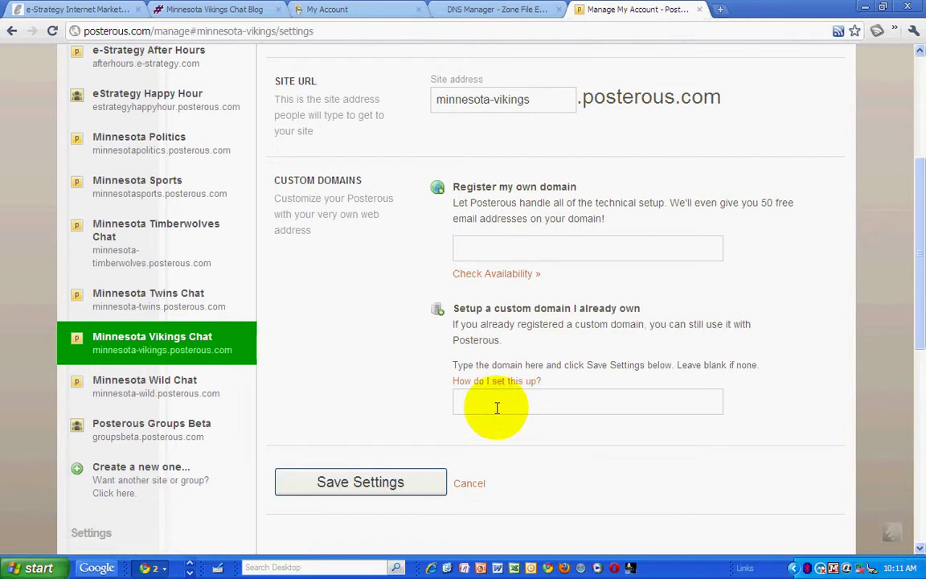
{"action": "left_click", "coordinate": [497, 407]}
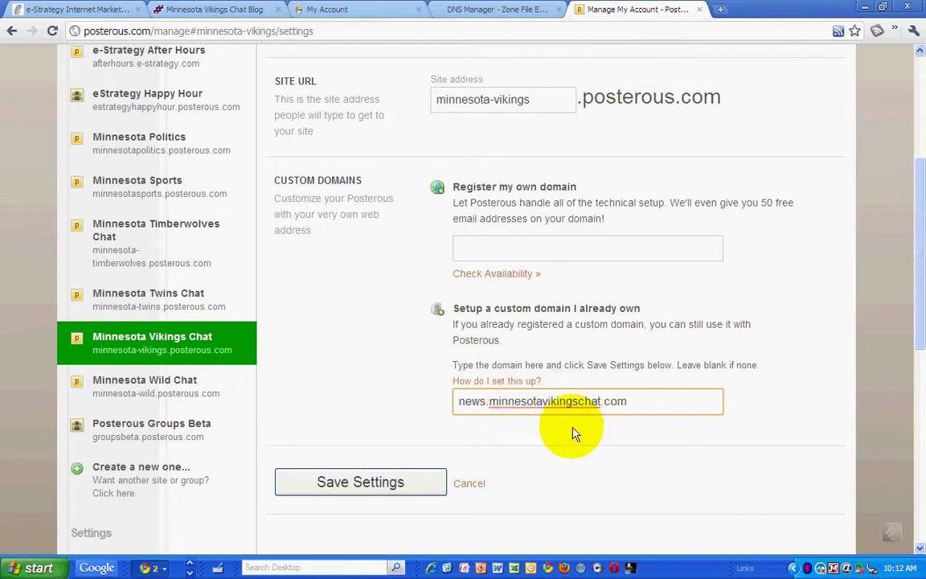
{"action": "left_click", "coordinate": [363, 488]}
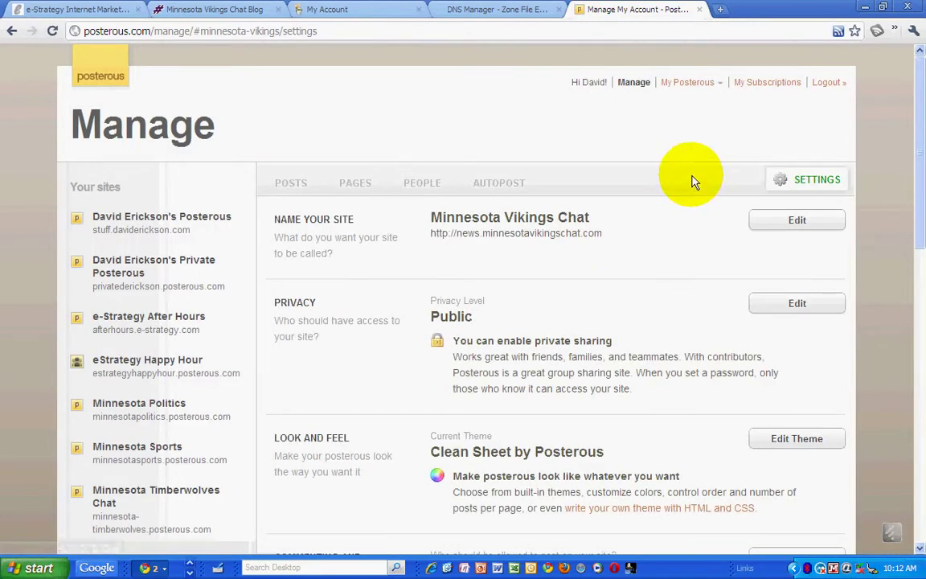
{"action": "right_click", "coordinate": [545, 233]}
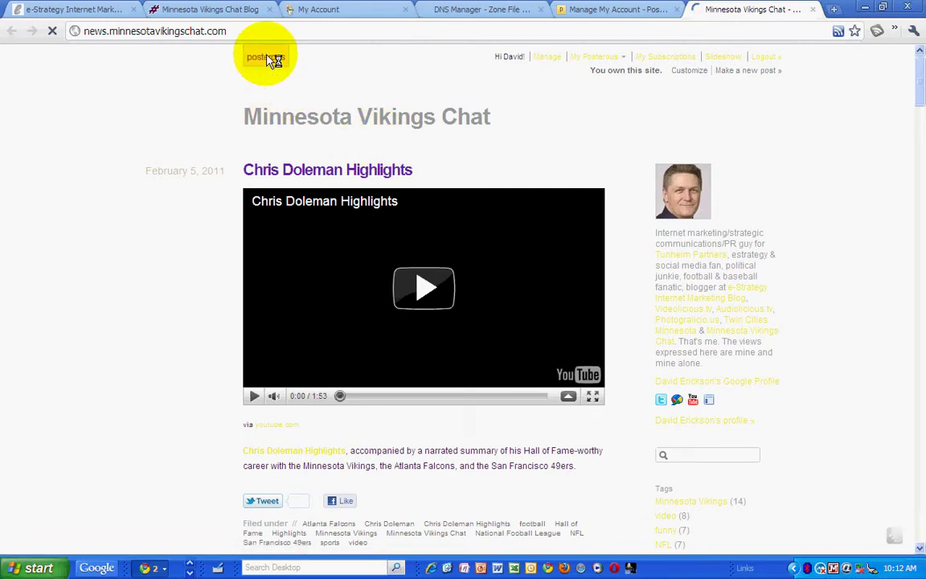
{"action": "left_click", "coordinate": [111, 31]}
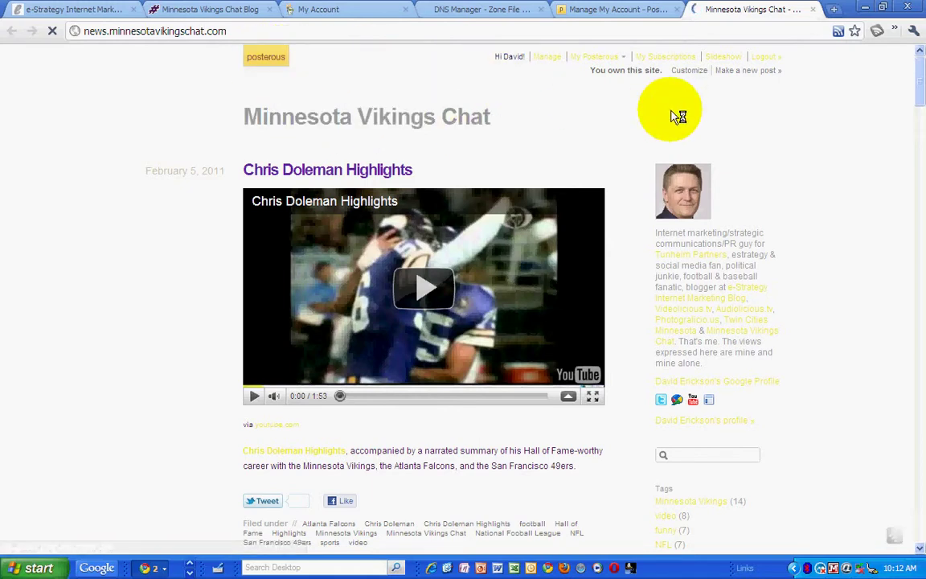
- Return to the e-Strategy Internet Marketing tab showing e-StrategyBlog.com
{"action": "left_click", "coordinate": [111, 9]}
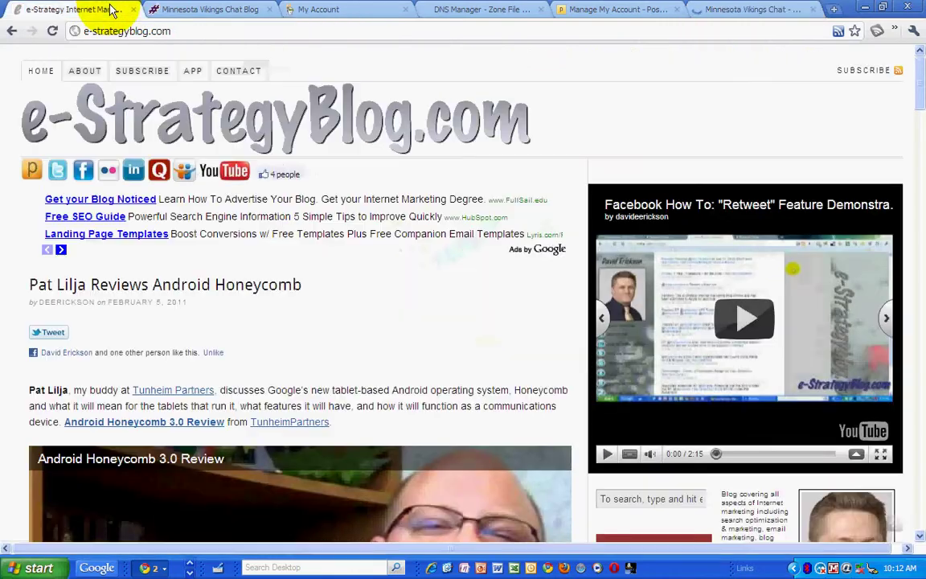